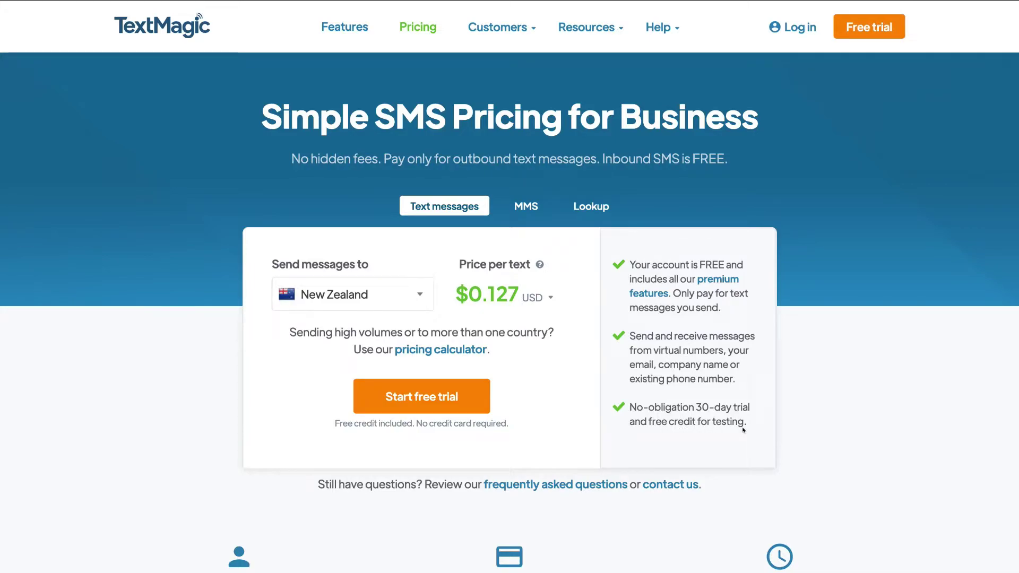
- Review the SMS pricing page for New Zealand and start the free trial
scroll(743, 430, "down", 5)
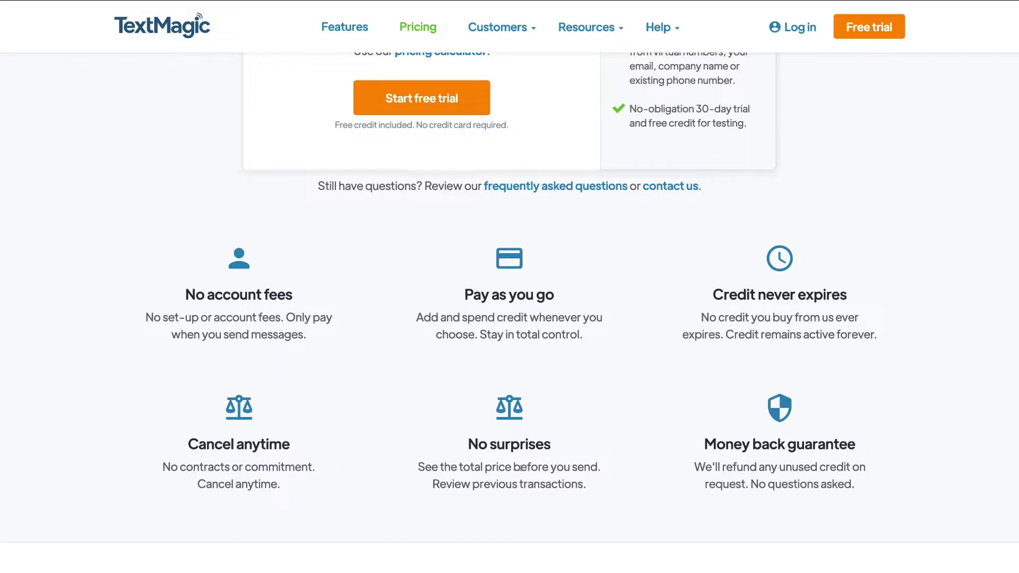
scroll(588, 425, "up", 5)
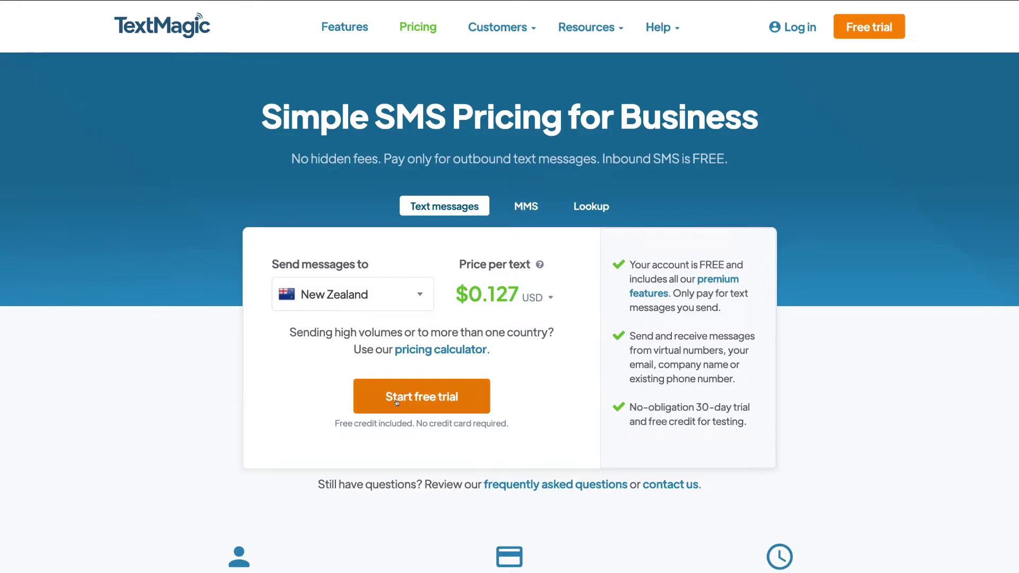
left_click(472, 394)
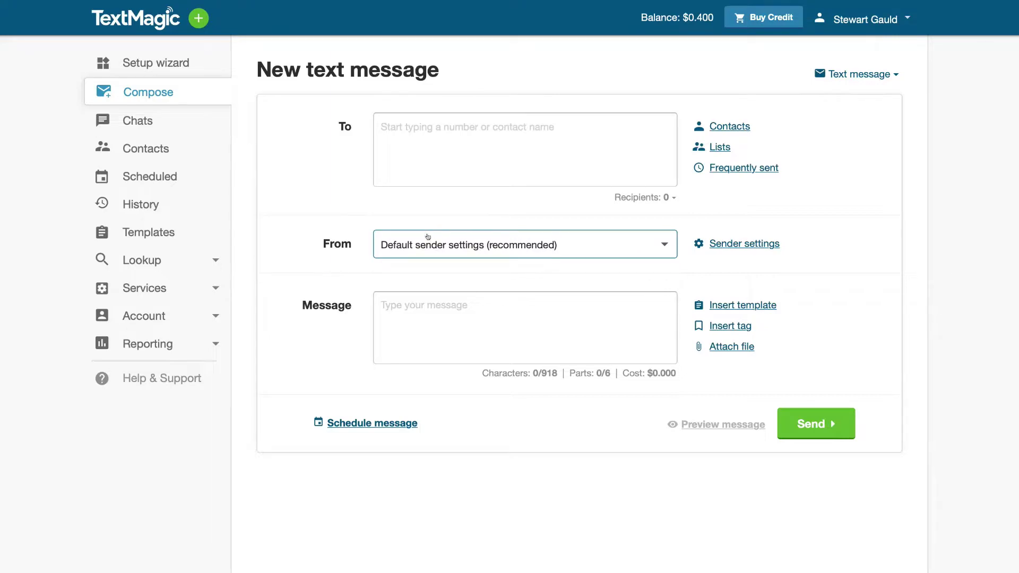
- Review the sender options for the new text message and choose Default sender settings (recommended)
left_click(621, 246)
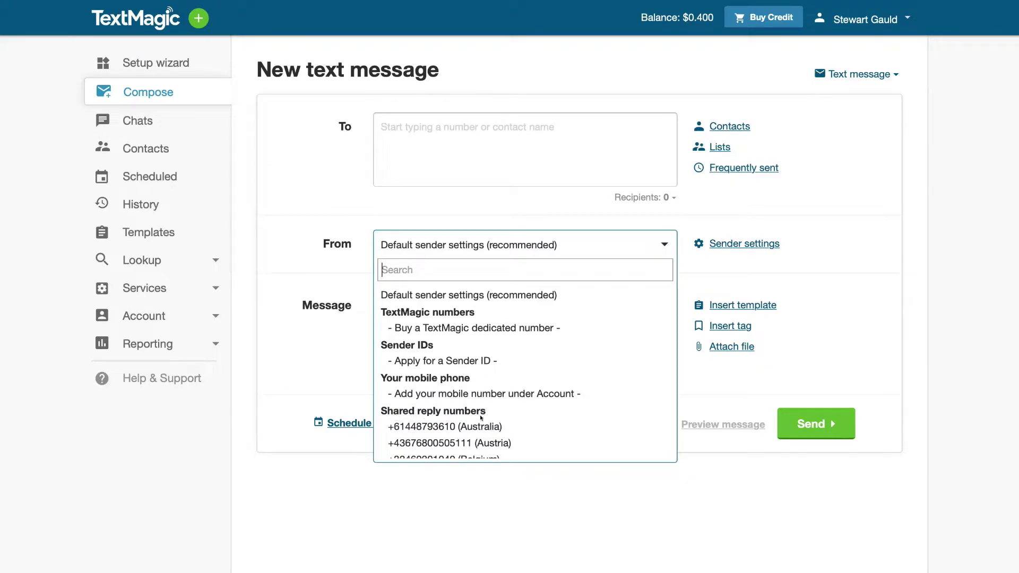
scroll(425, 422, "down", 3)
scroll(477, 371, "up", 5)
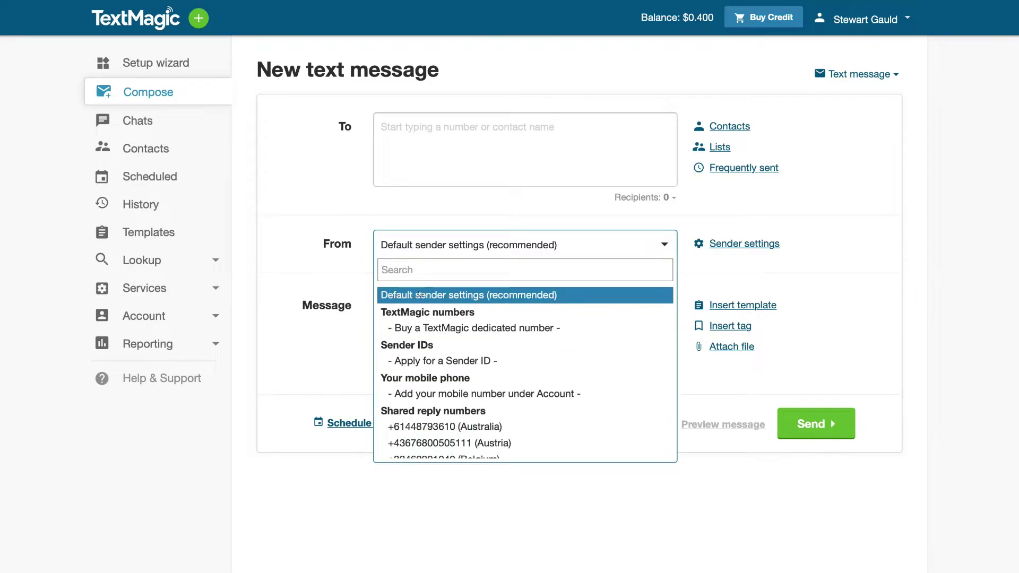
left_click(523, 294)
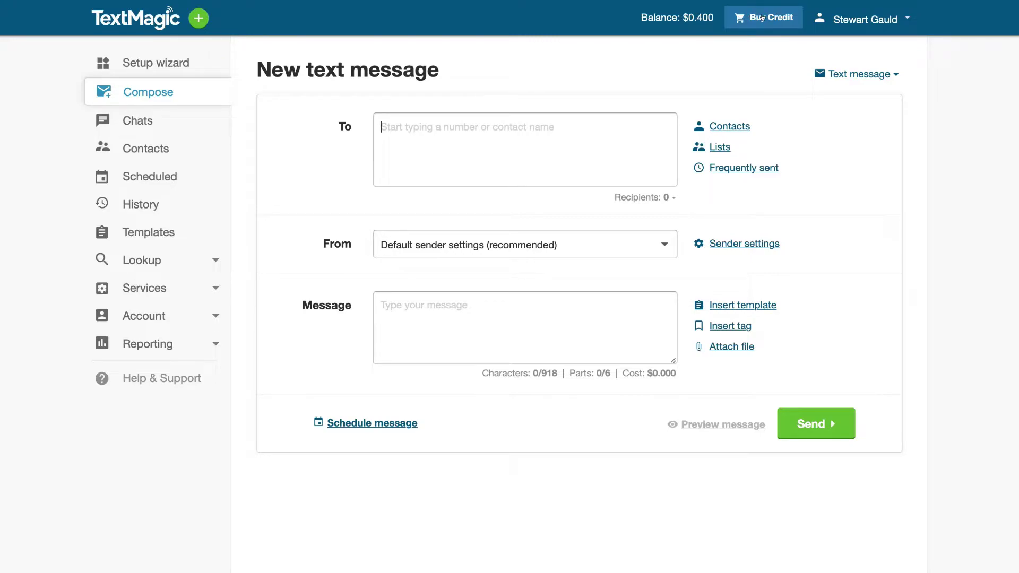
- Examine the credit amount, payment methods and billing details for buying credit, and return to the new text message
left_click(761, 17)
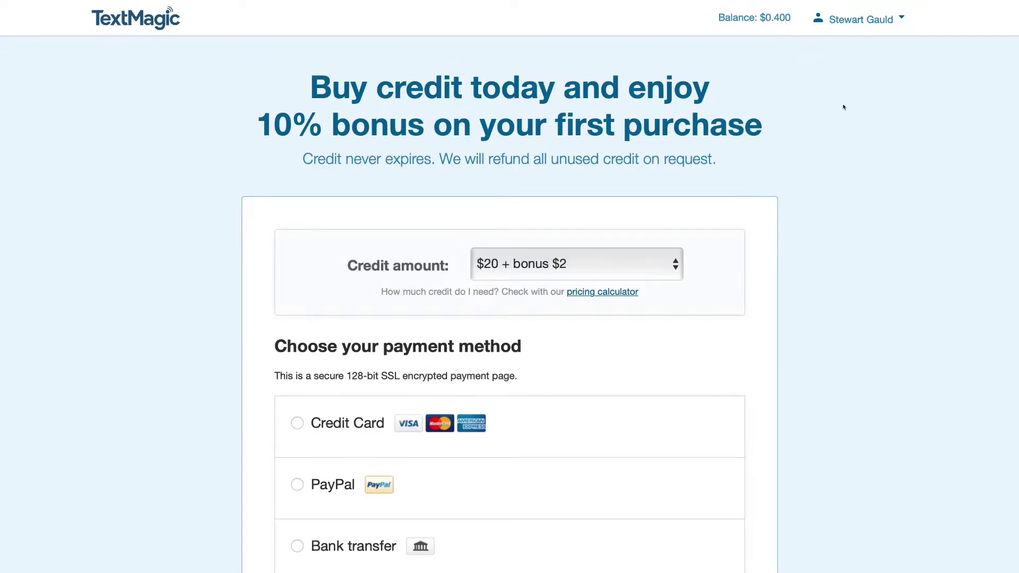
scroll(769, 211, "down", 3)
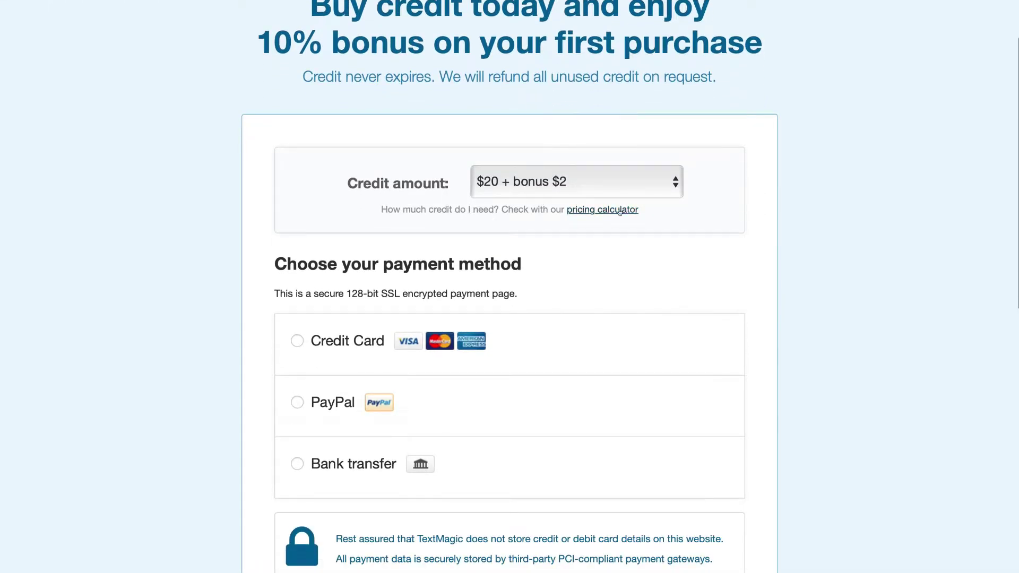
scroll(627, 212, "down", 3)
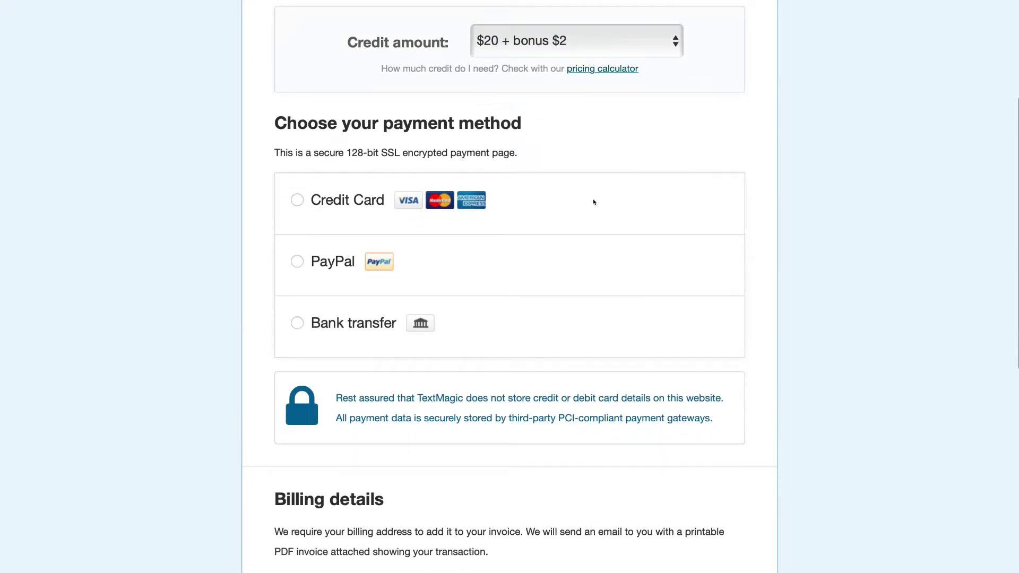
scroll(746, 244, "down", 10)
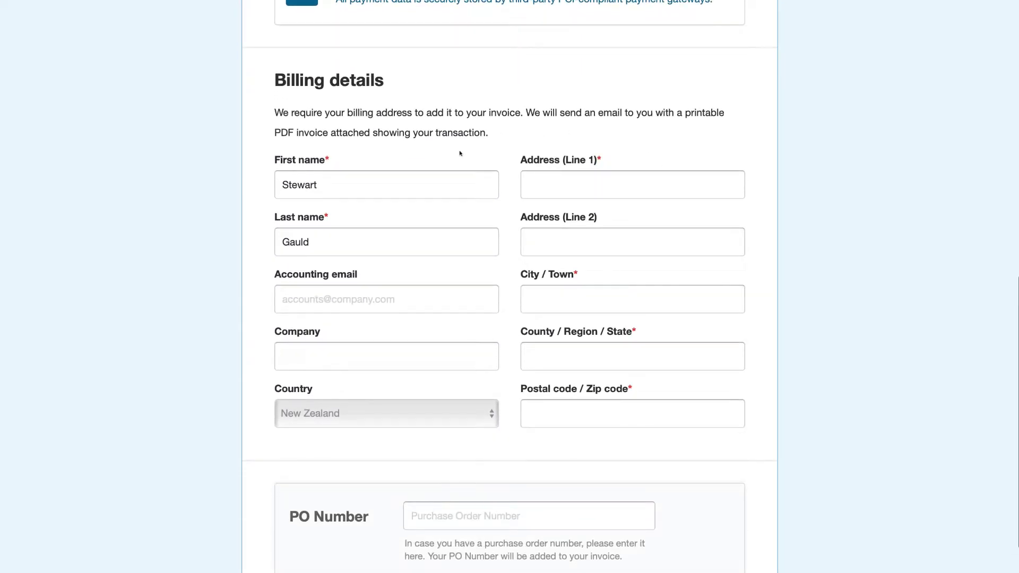
scroll(618, 372, "down", 5)
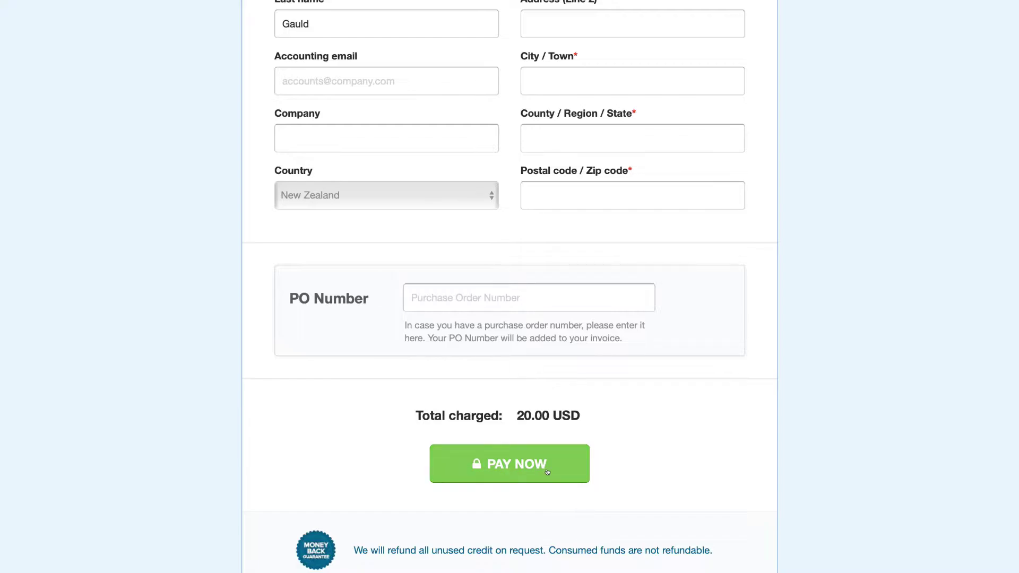
scroll(547, 471, "up", 15)
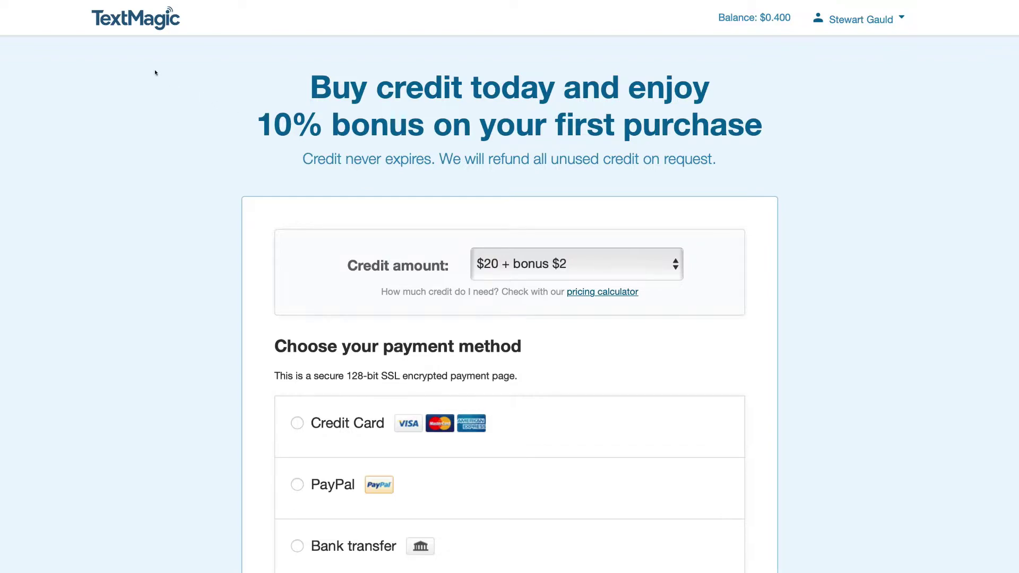
left_click(149, 28)
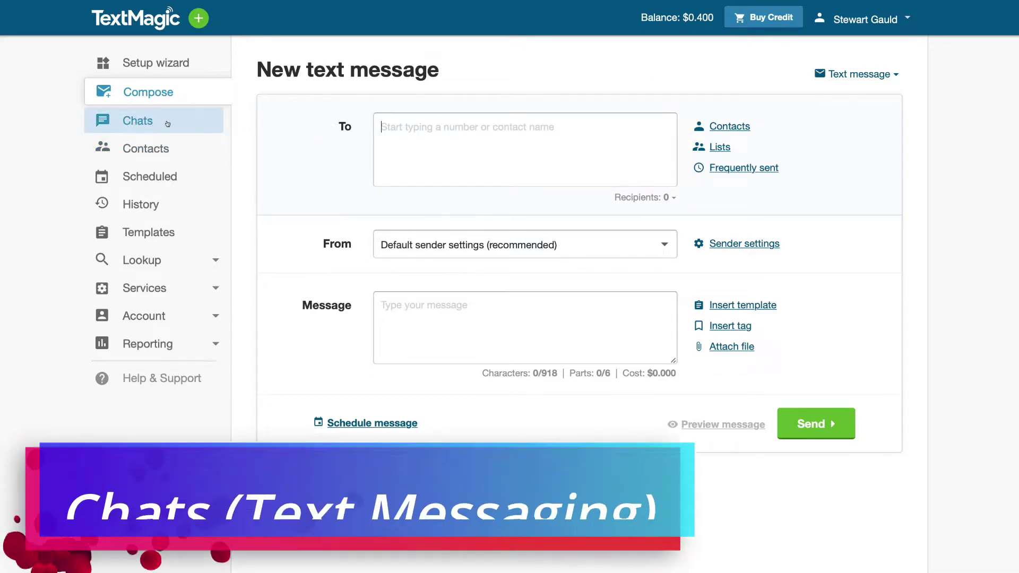
- Look through the chats and the contact lists, including the contents of the Customers list
left_click(173, 122)
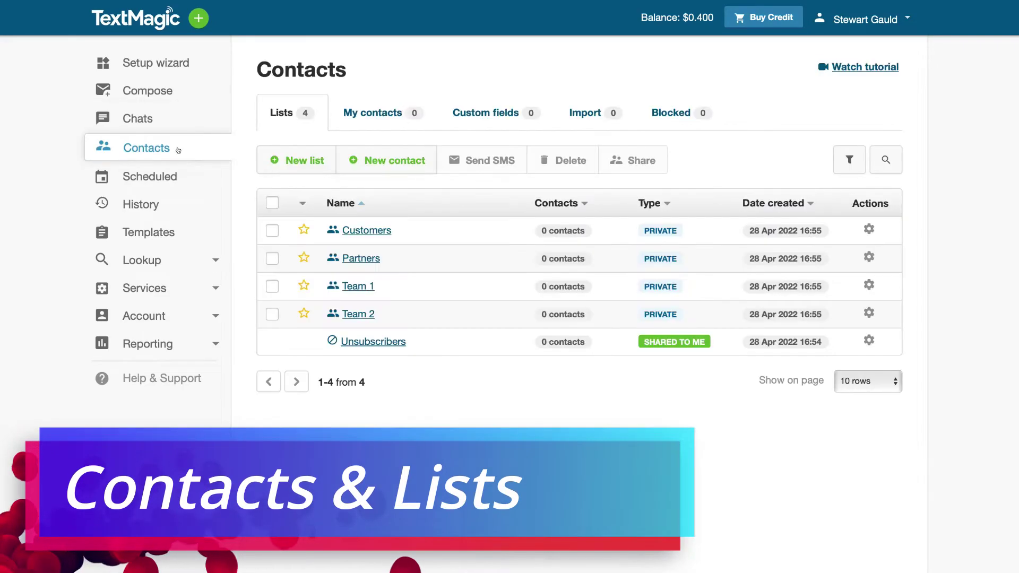
left_click(187, 147)
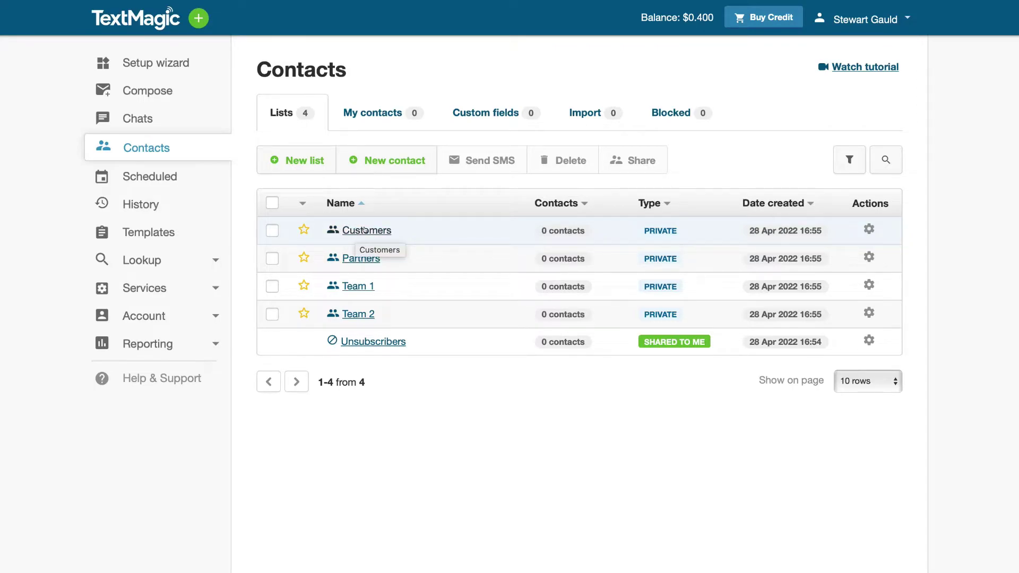
left_click(364, 230)
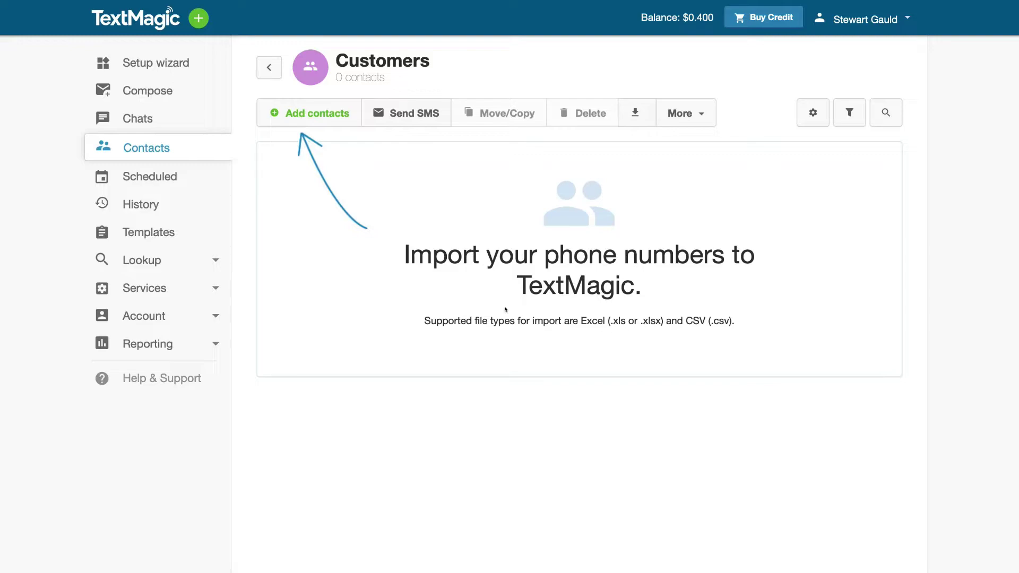
left_click(262, 68)
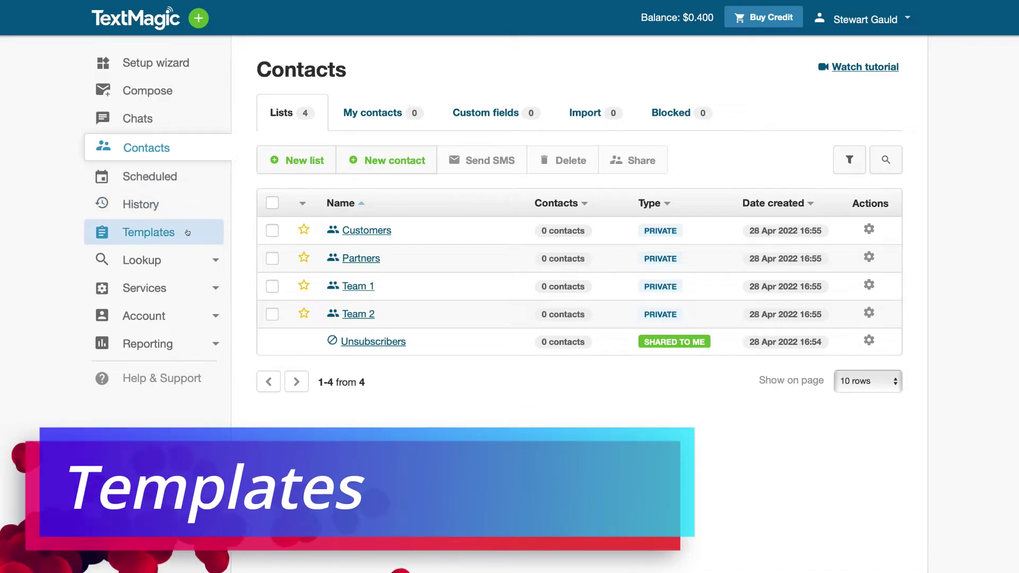
- Save a "Saturday DEALS" template reading "Buy ANY meal and get one FREE! Also, free drink on arrival! Deal active from 6 - 10pm EVERY Saturday."
left_click(188, 233)
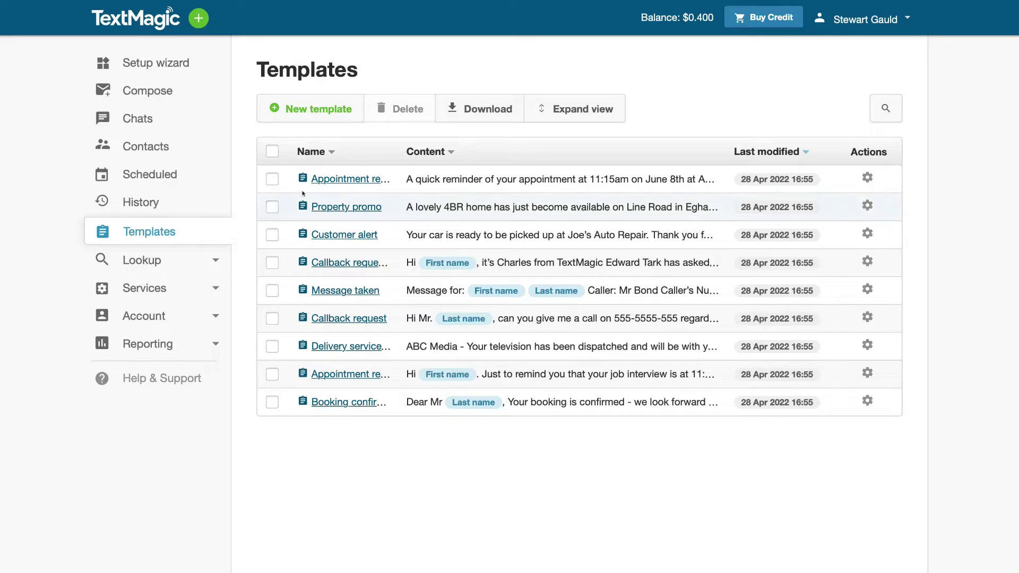
left_click(325, 109)
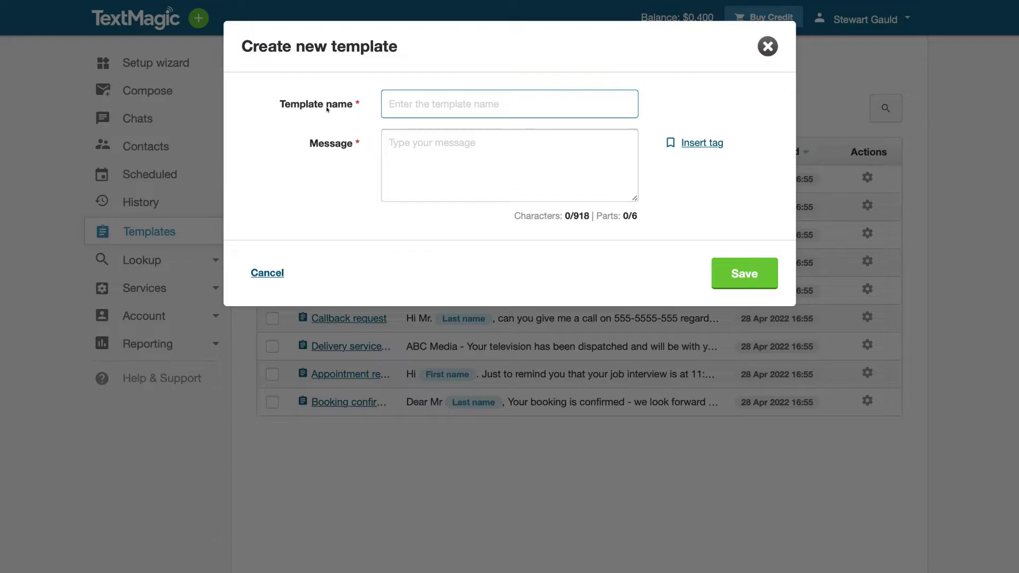
type("Saturday DEALS")
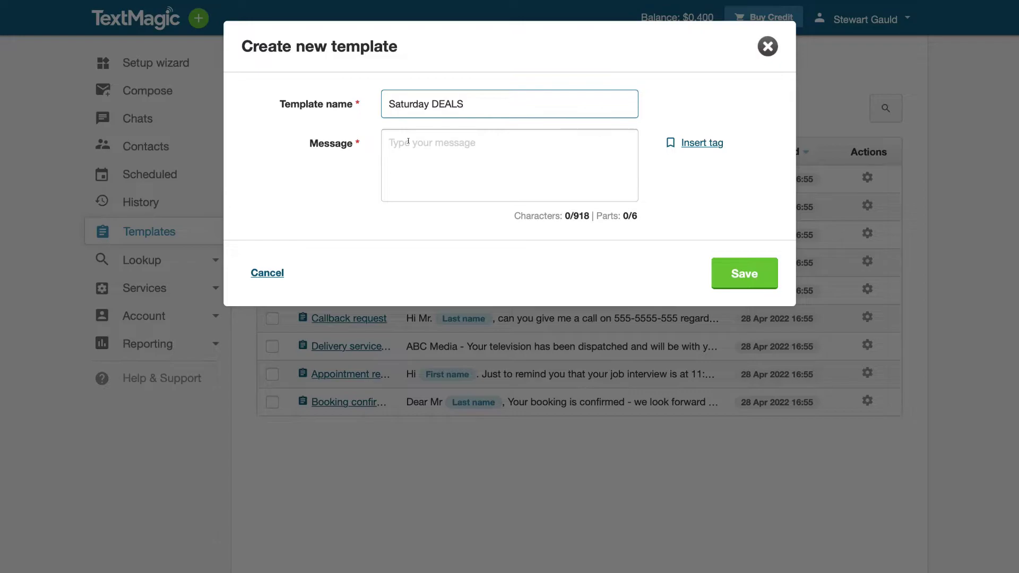
left_click(408, 142)
type("Buy ANY meal and get one FREE! Also, free drink on arrival! Deal active from 6 - 10pm EVERY Saturday.")
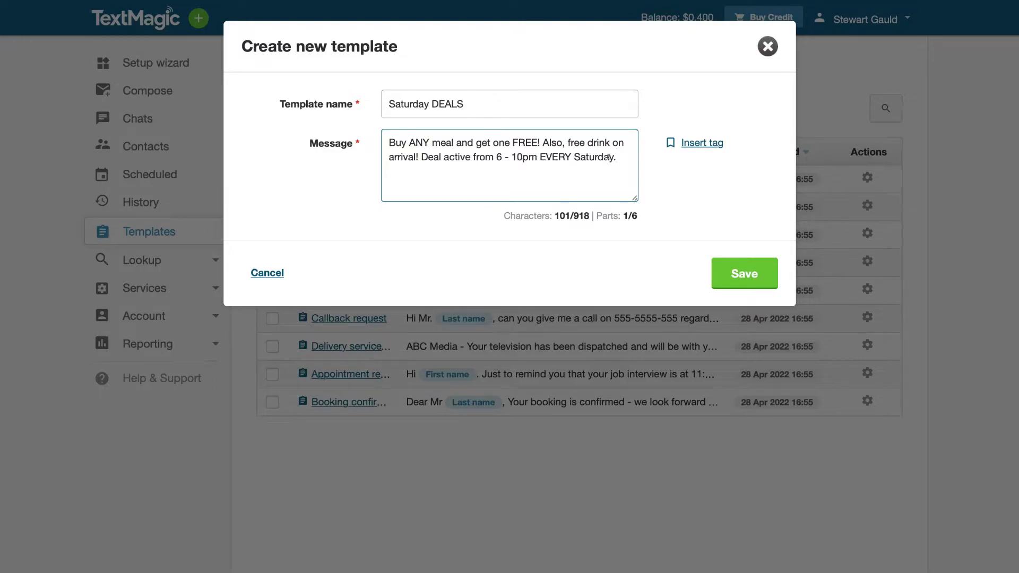
left_click(743, 274)
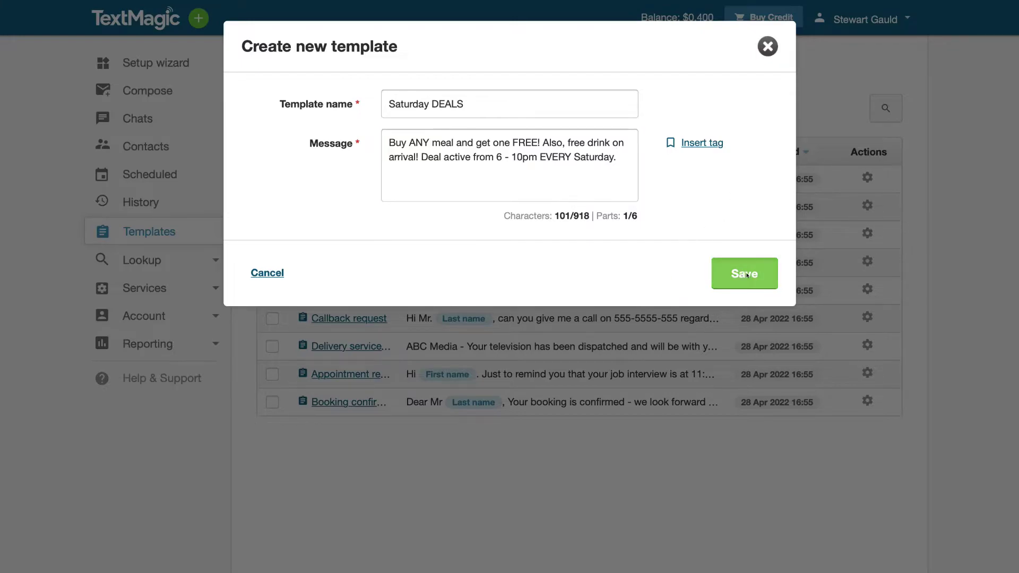
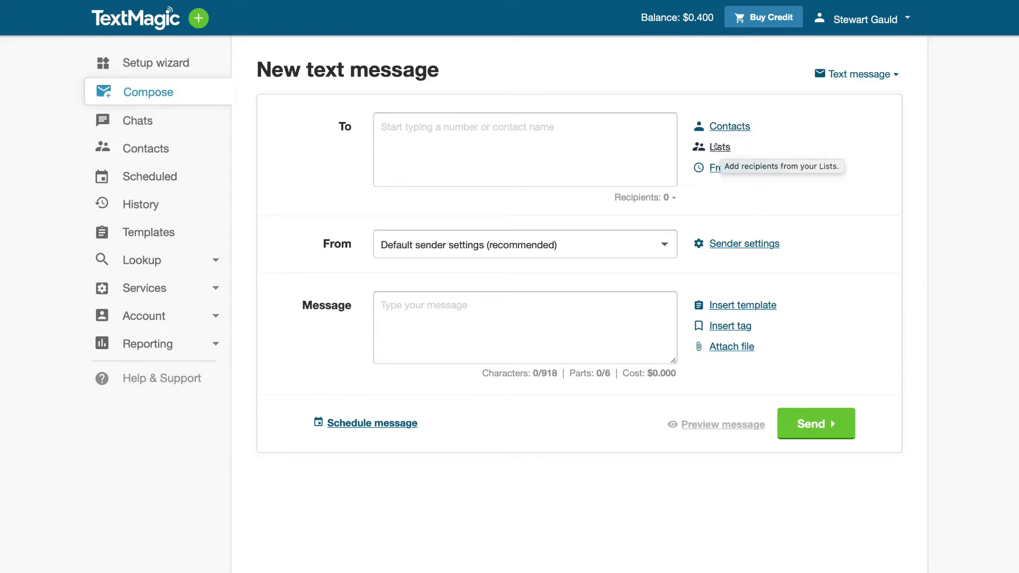
- Add the Customers list as the recipient of the new text message
left_click(716, 146)
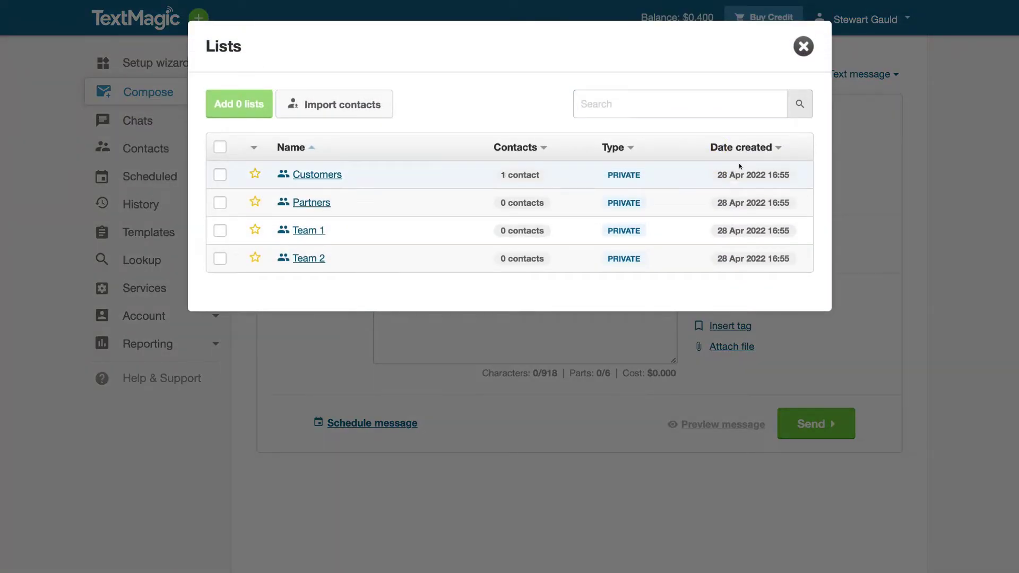
left_click(217, 174)
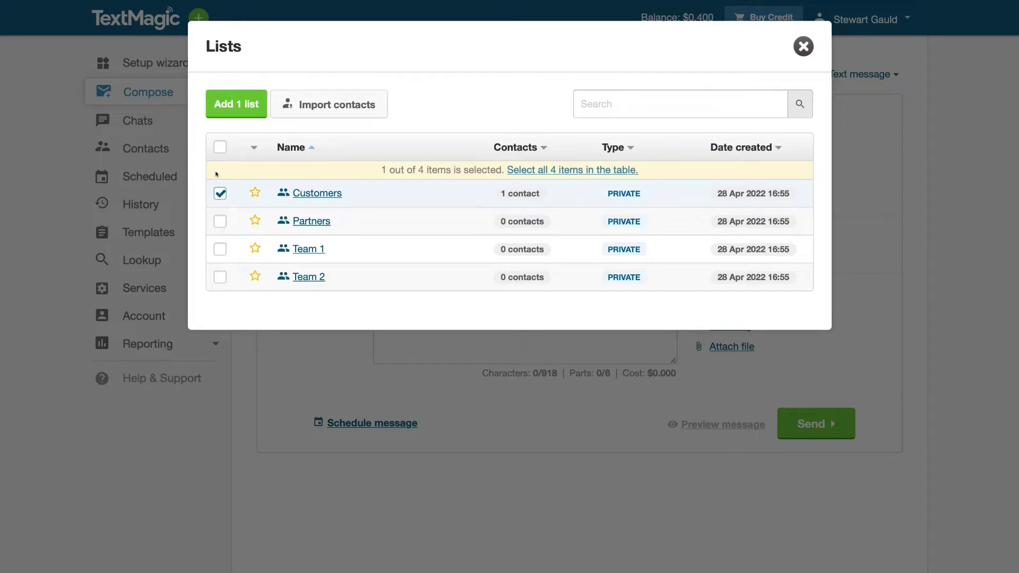
left_click(236, 104)
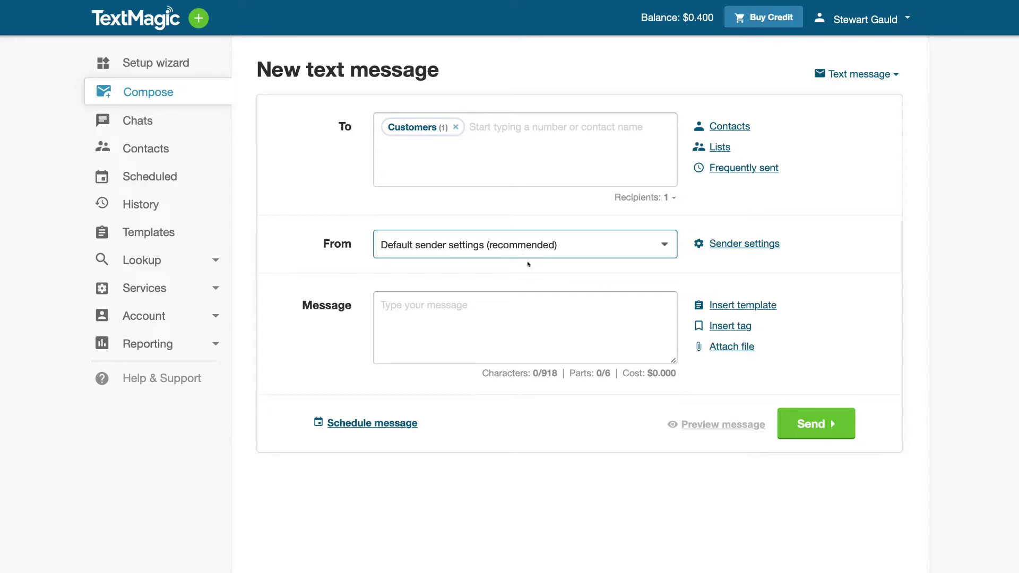
- Insert the Saturday DEALS template as the message text
left_click(445, 302)
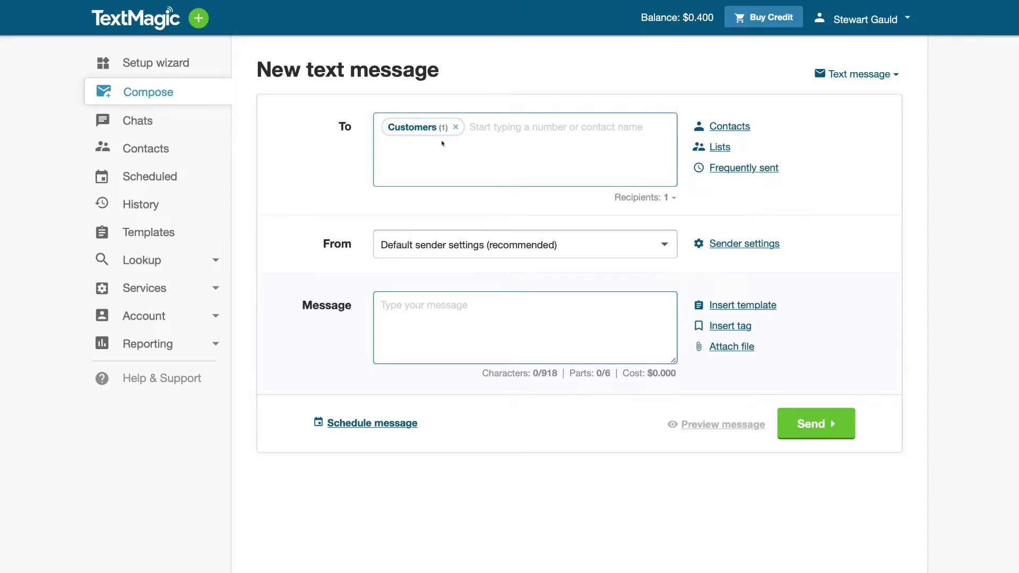
left_click(730, 305)
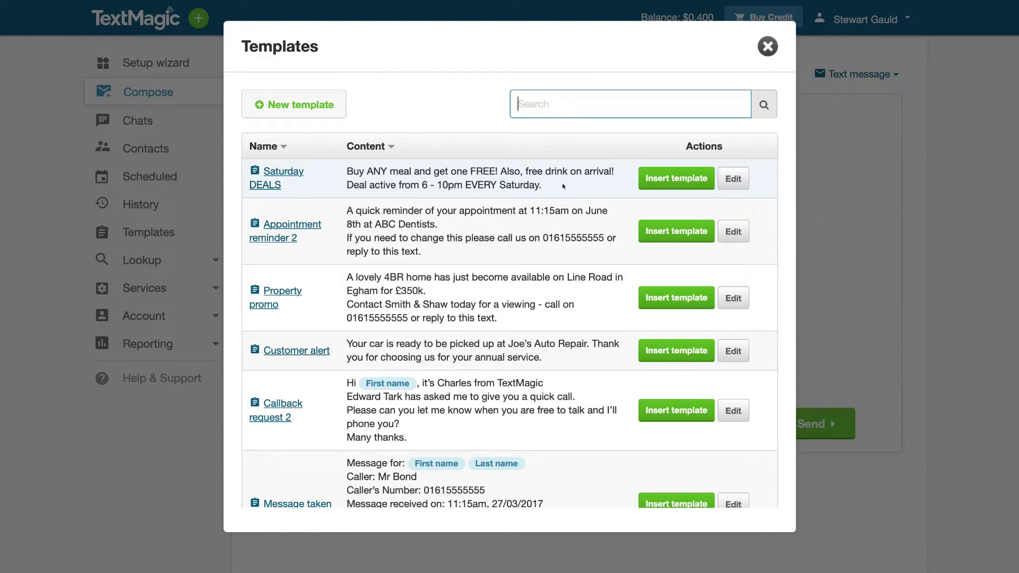
left_click(679, 180)
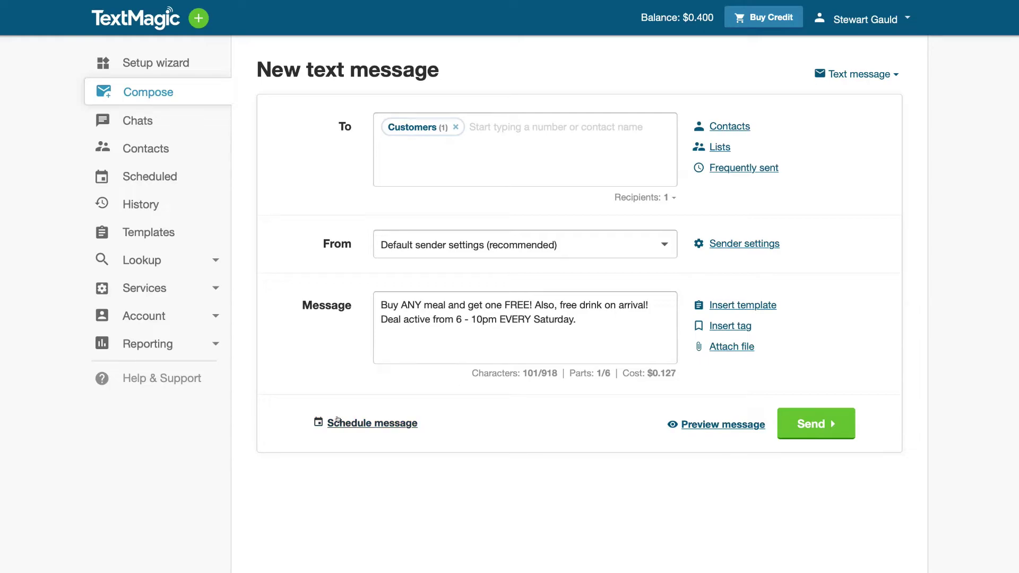
- Try scheduling the message to repeat every week on Saturday, and cancel the scheduling
left_click(366, 421)
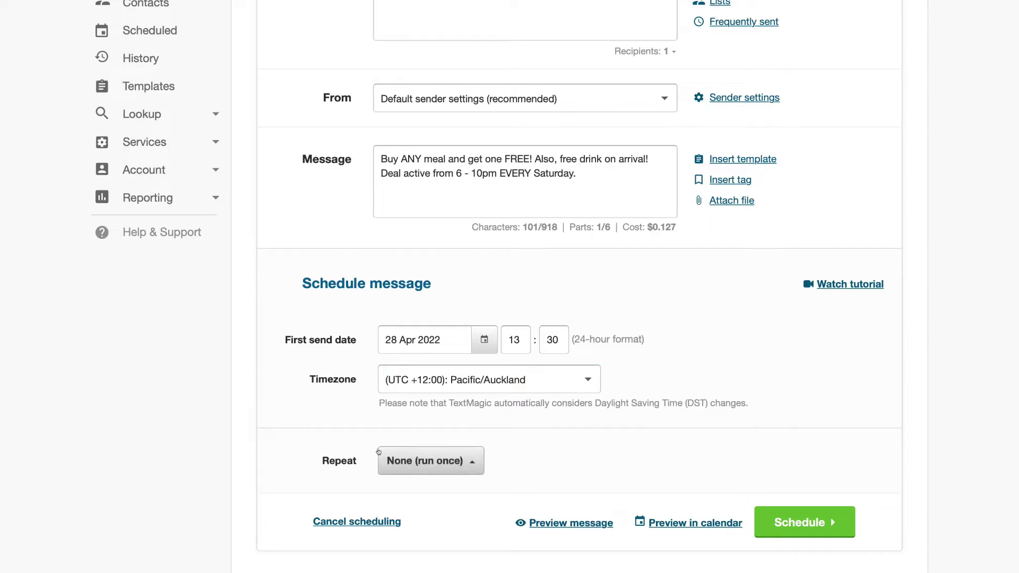
left_click(457, 461)
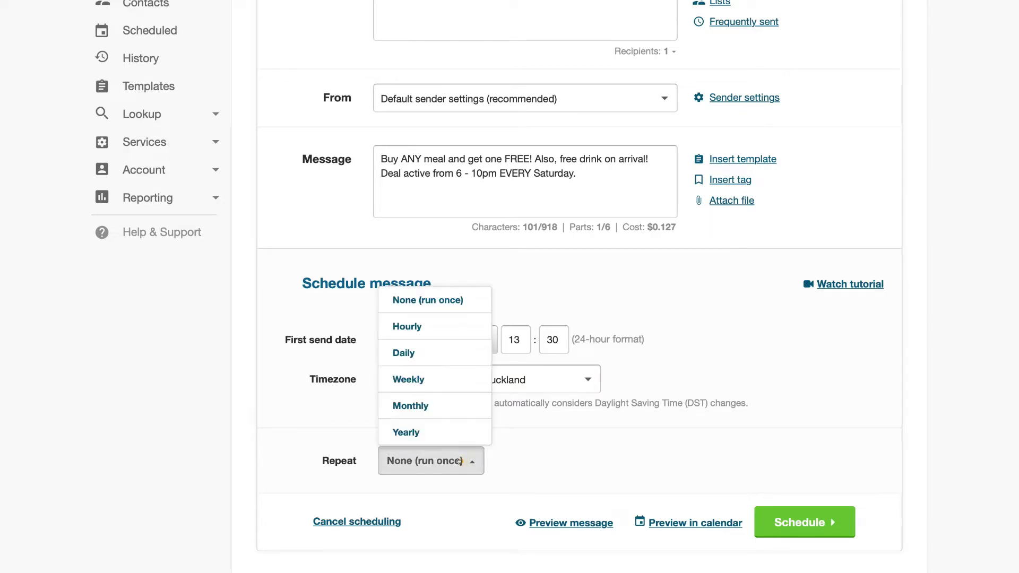
left_click(445, 380)
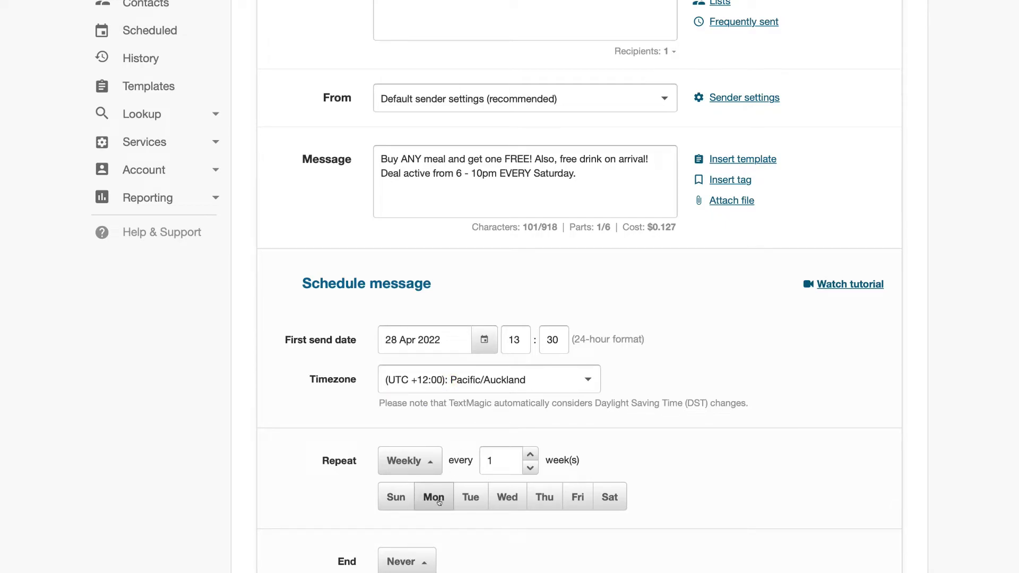
left_click(600, 495)
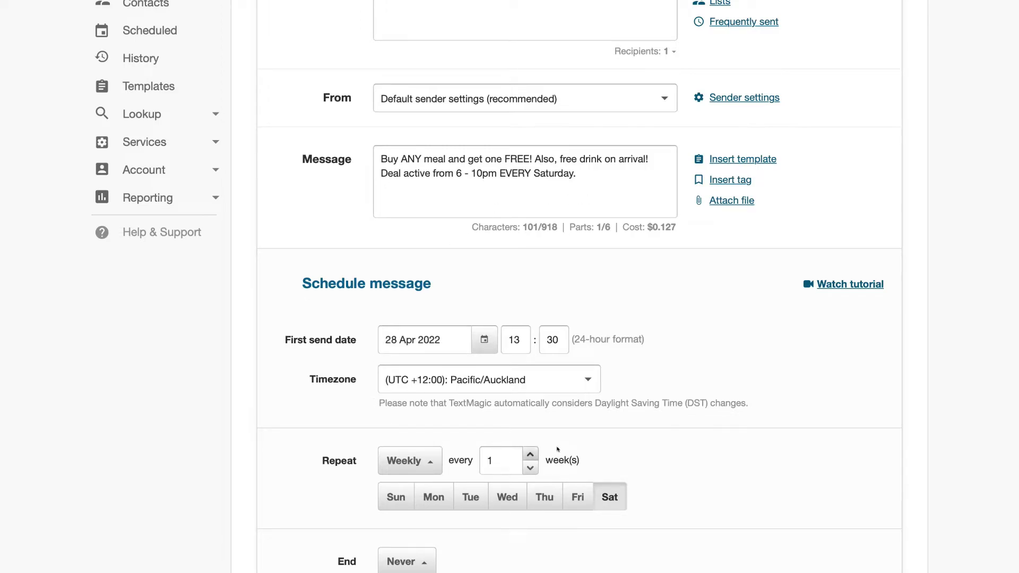
scroll(614, 446, "down", 2)
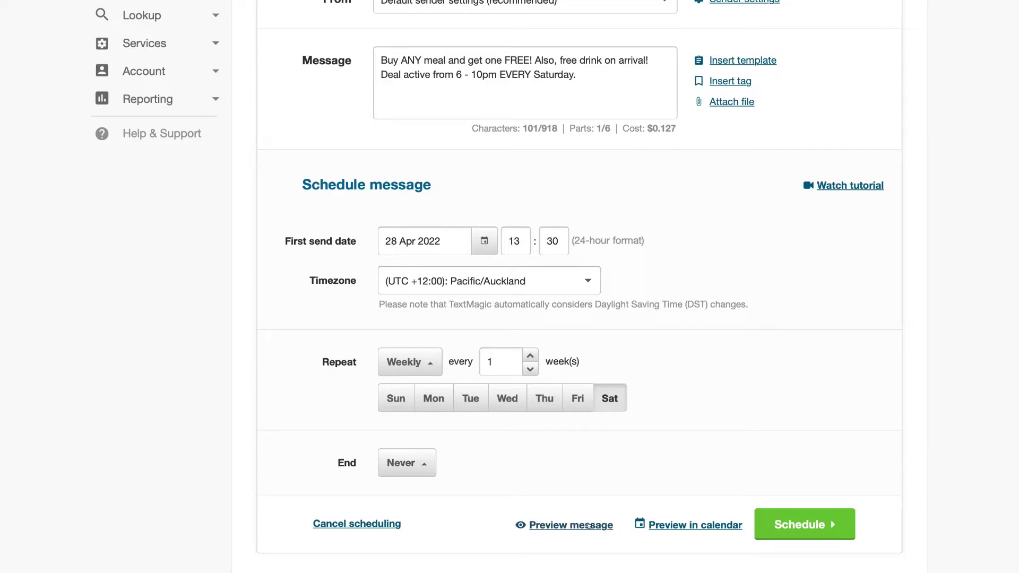
left_click(562, 525)
left_click(367, 522)
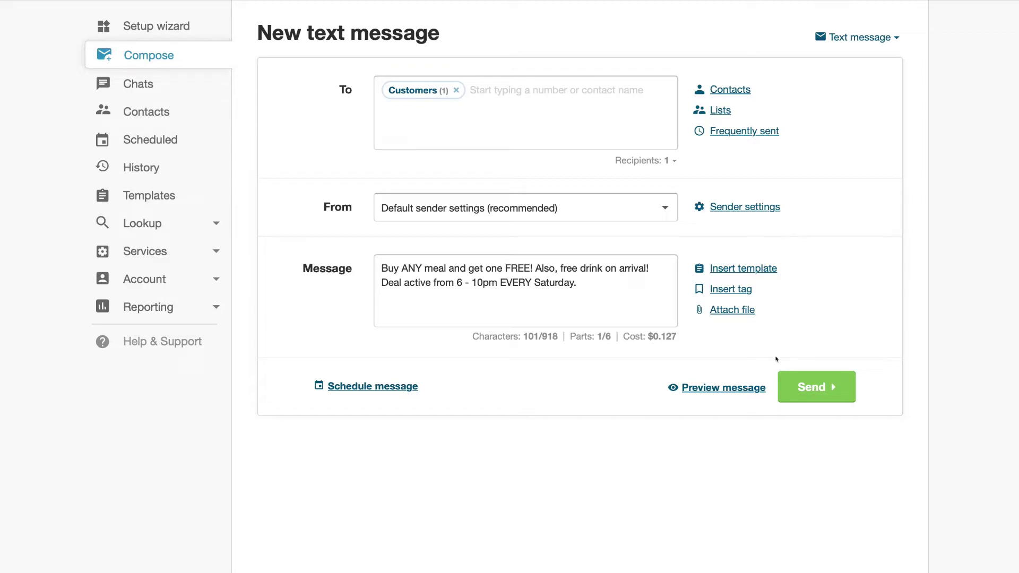
- Send the Saturday deals text message to the Customers list and check its delivery status in the sent SMS history
left_click(402, 128)
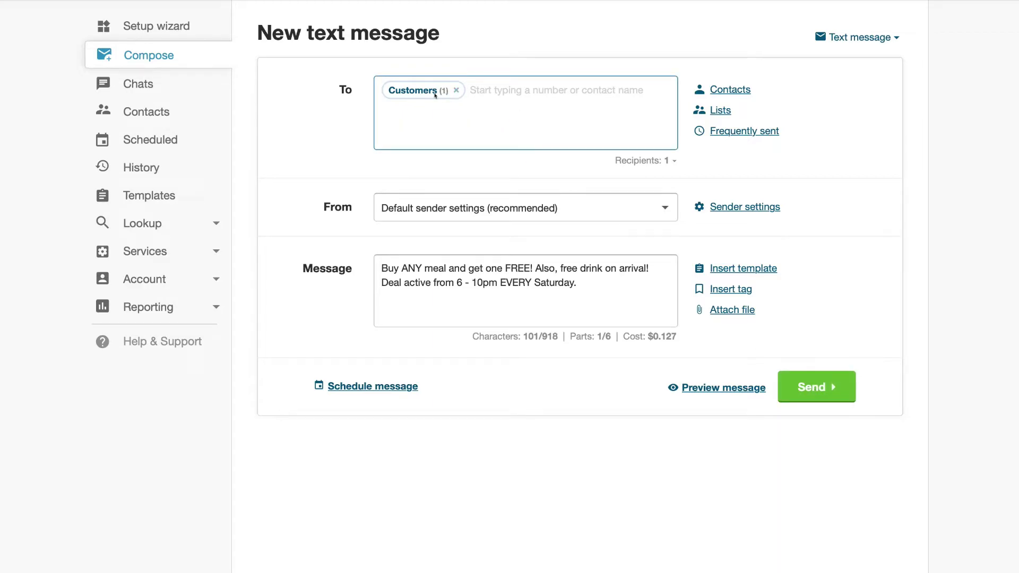
left_click(736, 353)
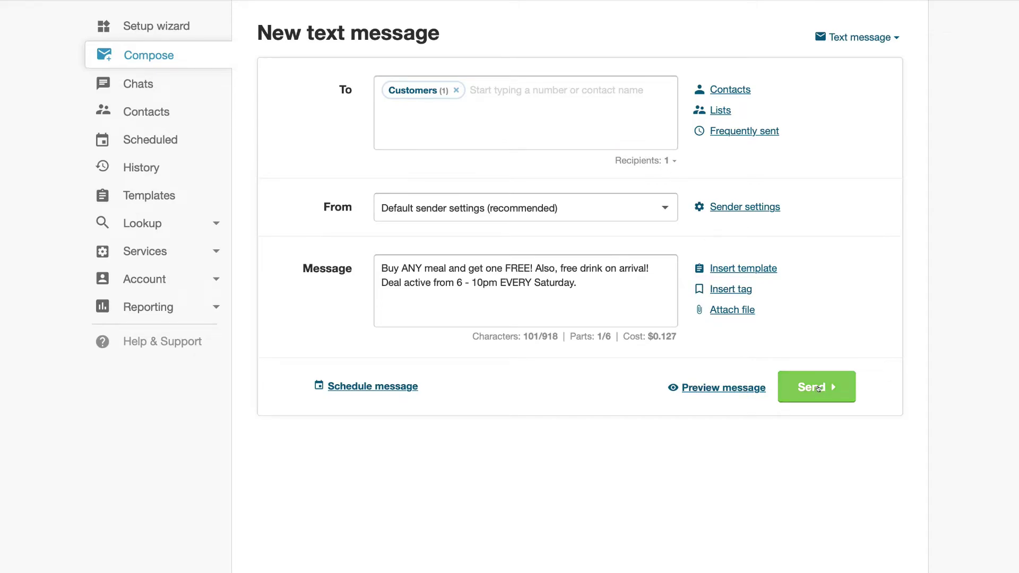
left_click(818, 387)
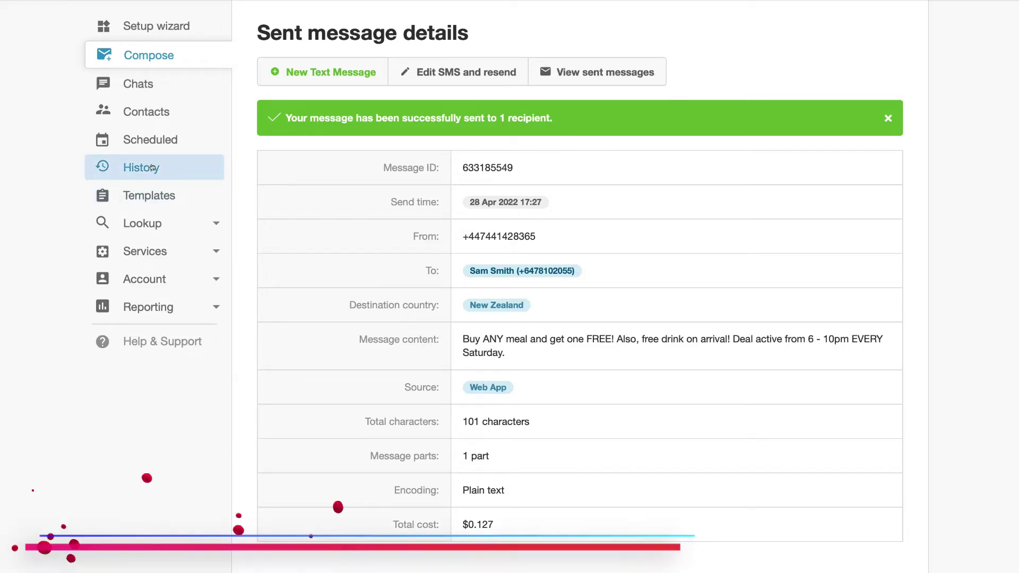
left_click(135, 167)
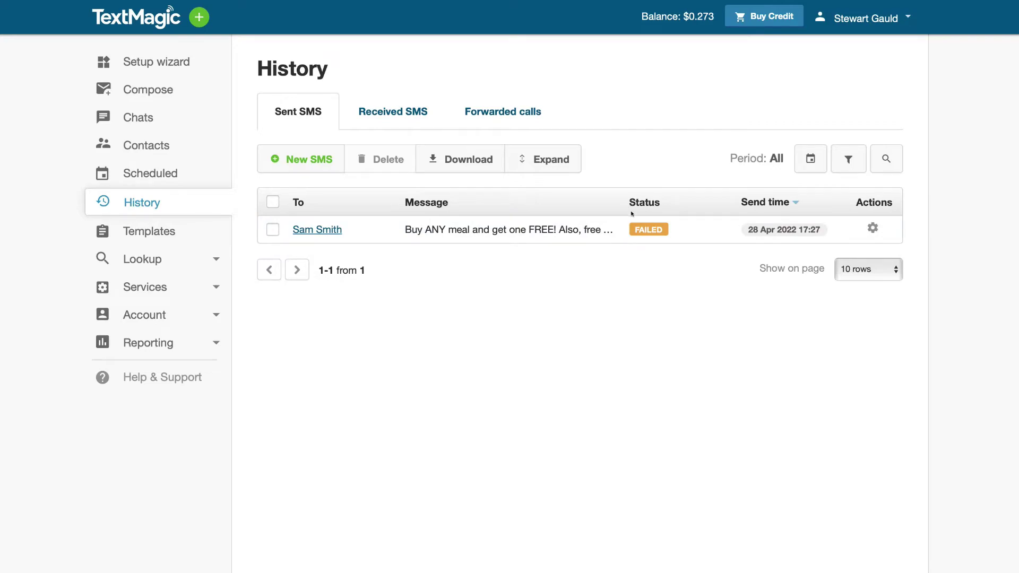
mouse_move(649, 227)
- Examine the Email to SMS service's allowed emails and the Zap integrations offered for the API
left_click(199, 288)
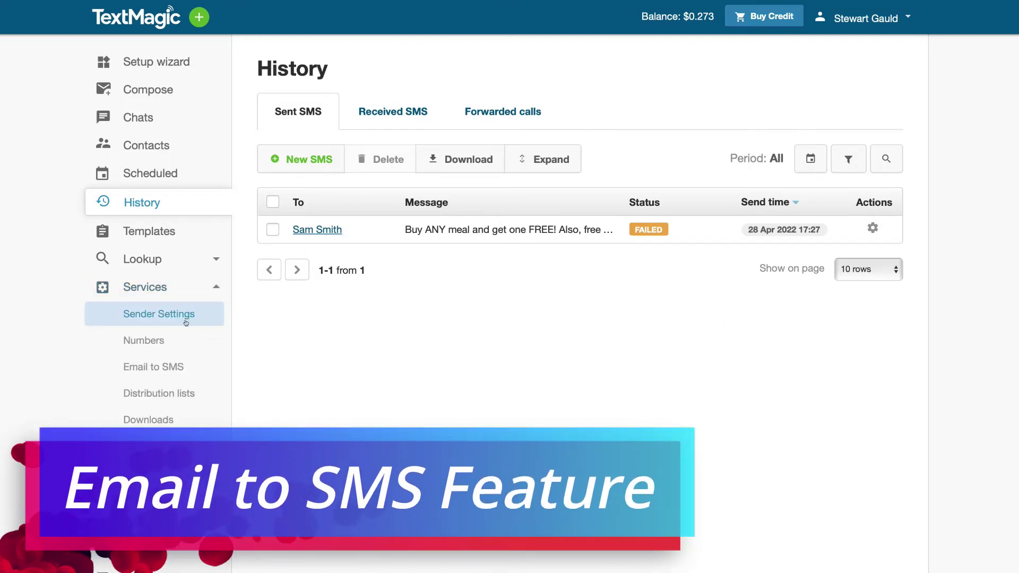
left_click(189, 365)
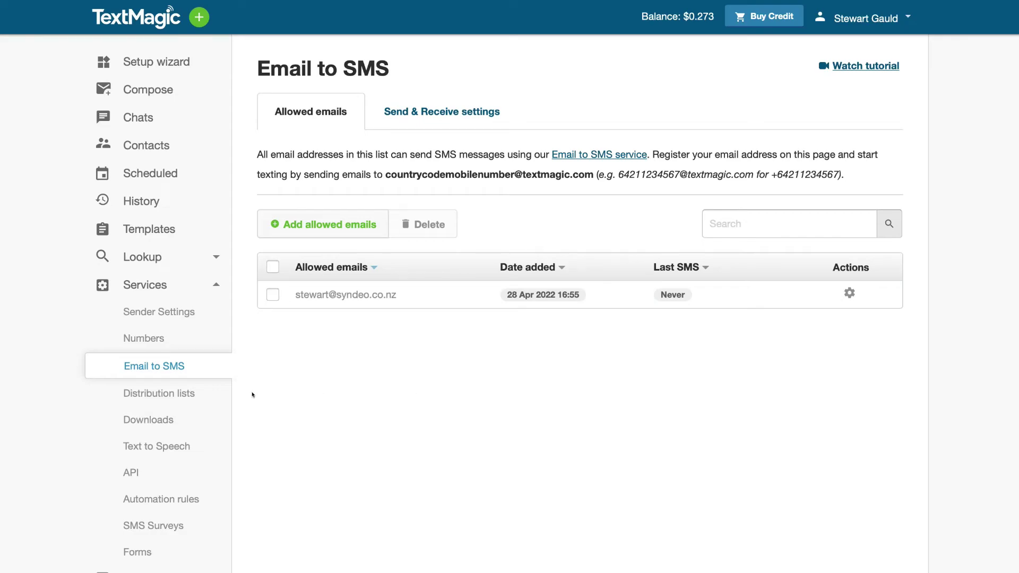
left_click(170, 472)
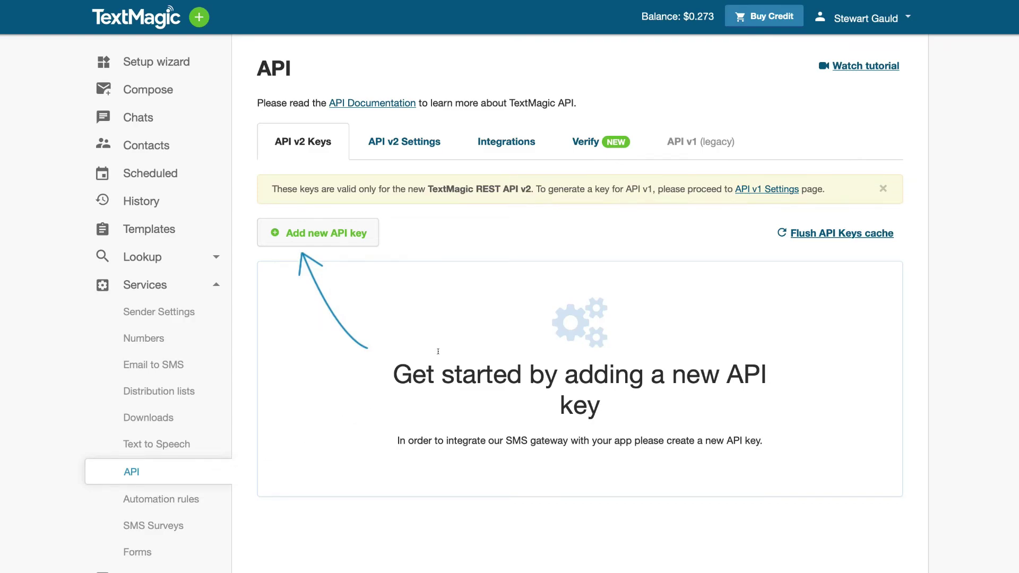
left_click(503, 138)
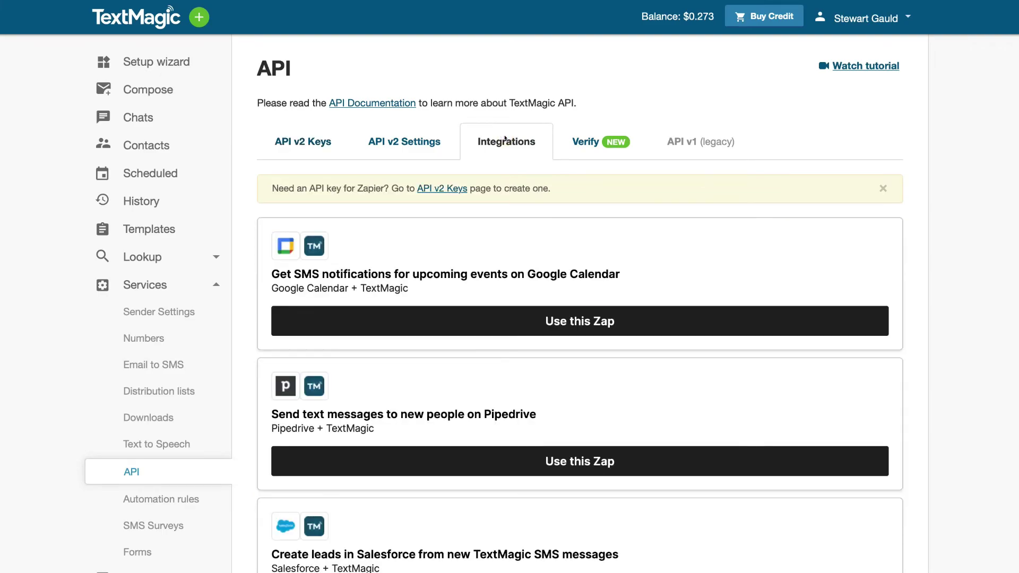